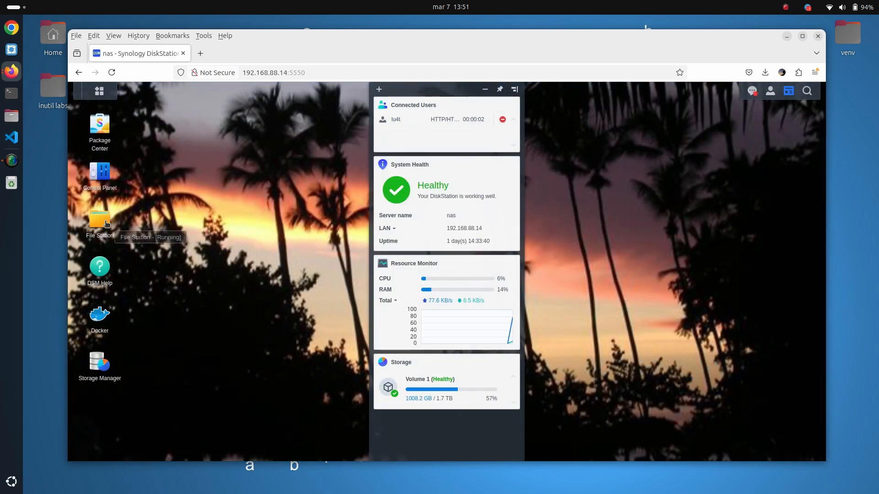
Open Docker on the NAS and search its image registry for "zeronet"
left_click(100, 315)
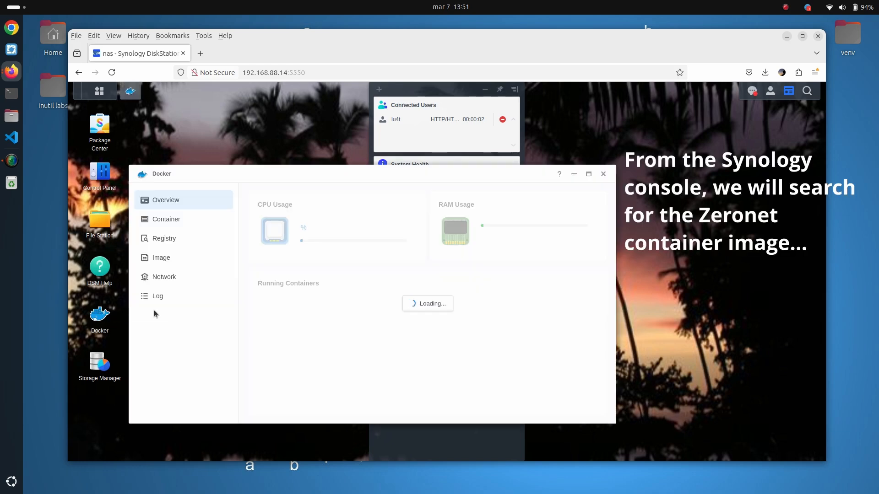
left_click(156, 242)
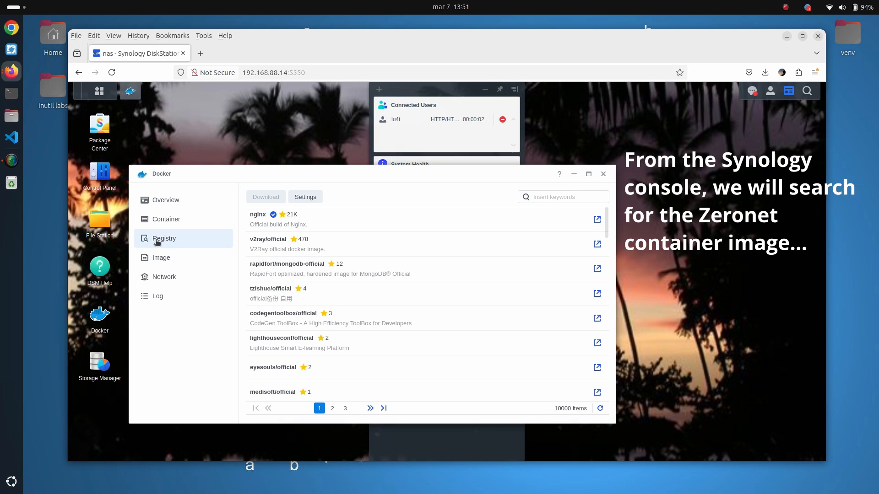
left_click(559, 198)
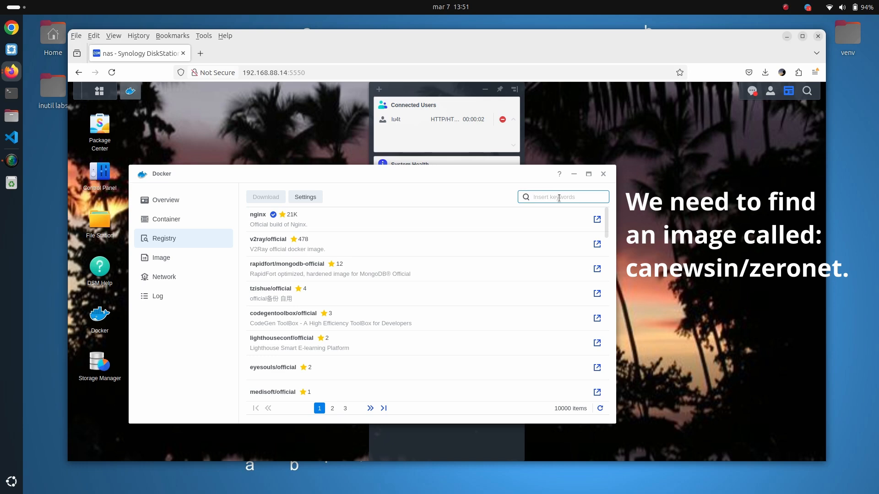
type("zeronet")
key("Return")
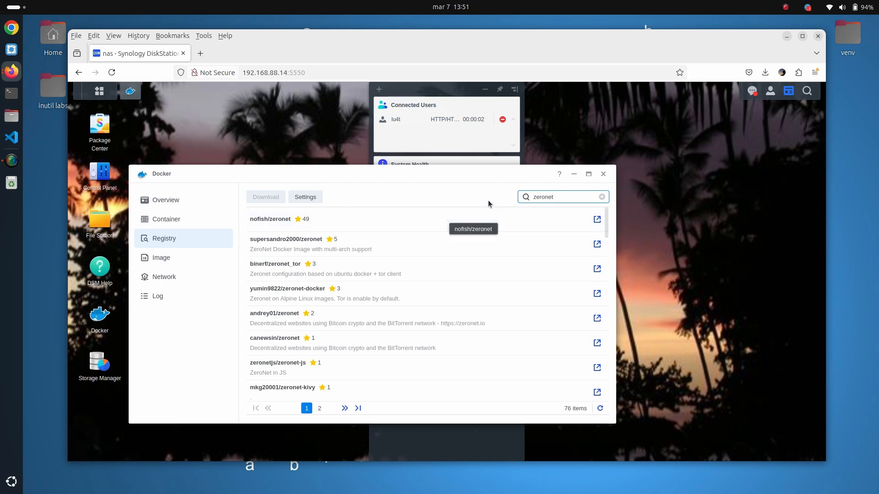
Refine the registry search to "canewsin/zeronet" and download the canewsin/zeronet image
left_click(534, 197)
type("ca")
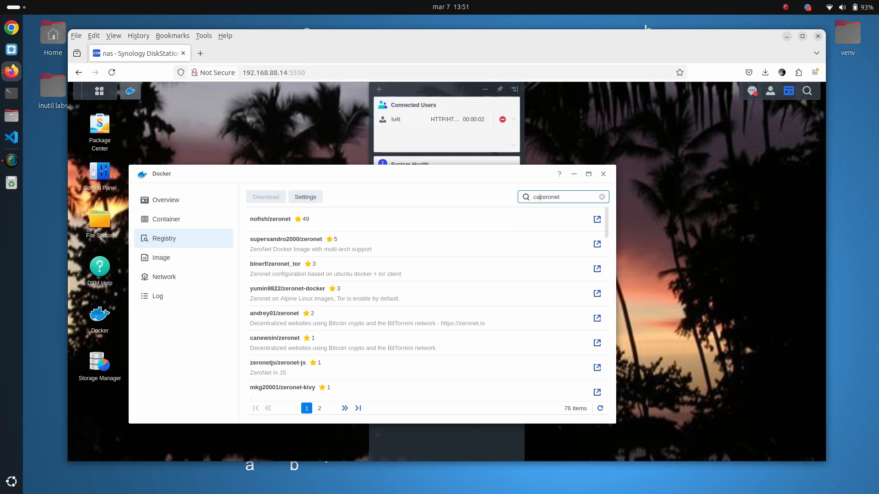
type("nes")
key("BackSpace")
type("wsin/")
key("Return")
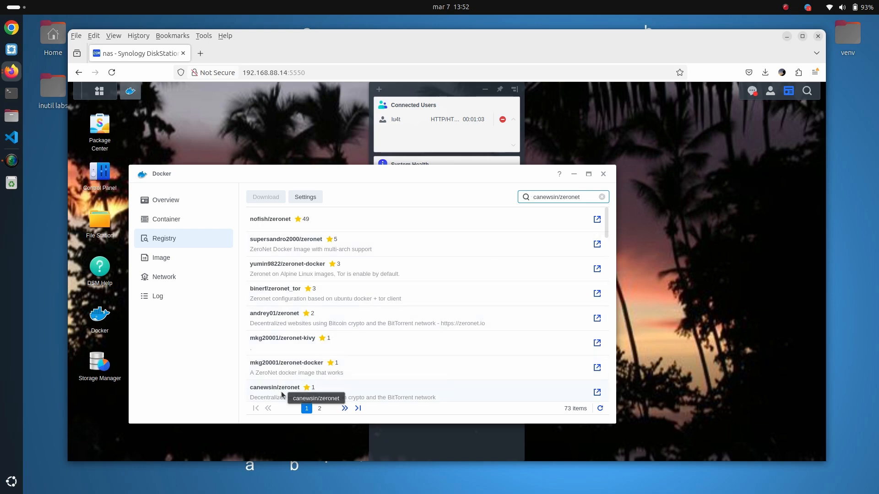
scroll(369, 394, "down", 1)
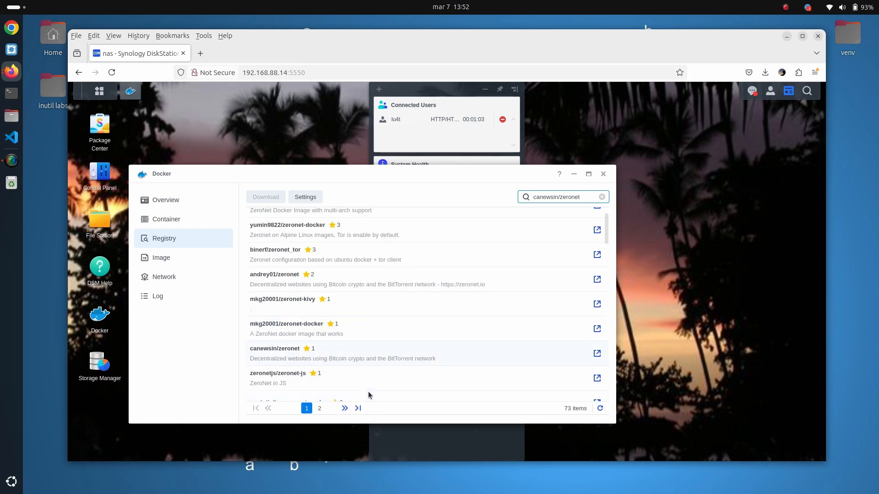
double_click(265, 354)
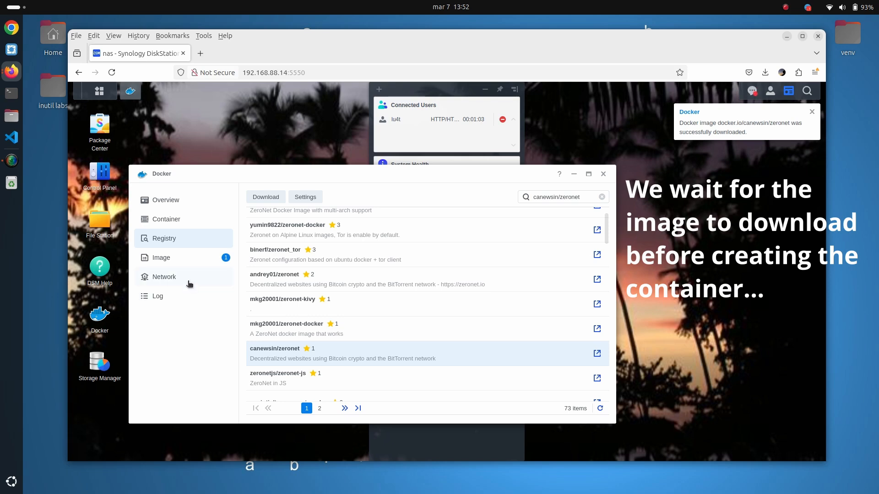
Start creating a container from the downloaded canewsin/zeronet:latest image, using the bridge network
left_click(169, 259)
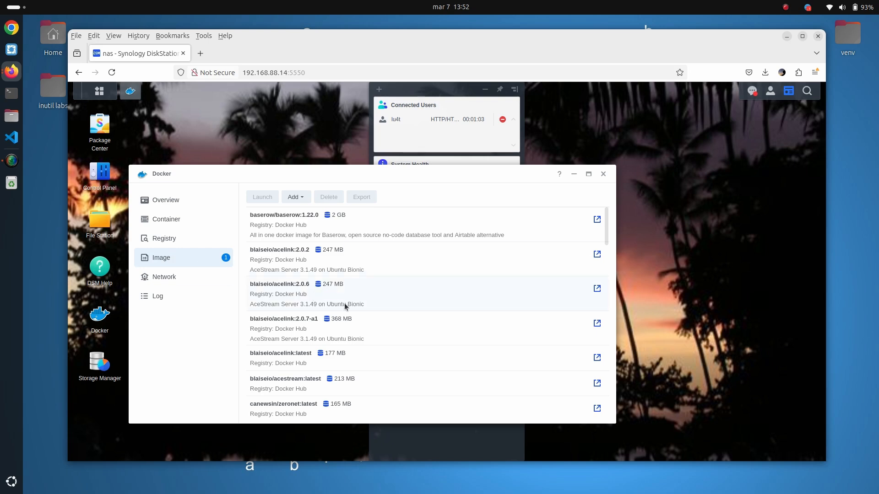
scroll(345, 303, "down", 1)
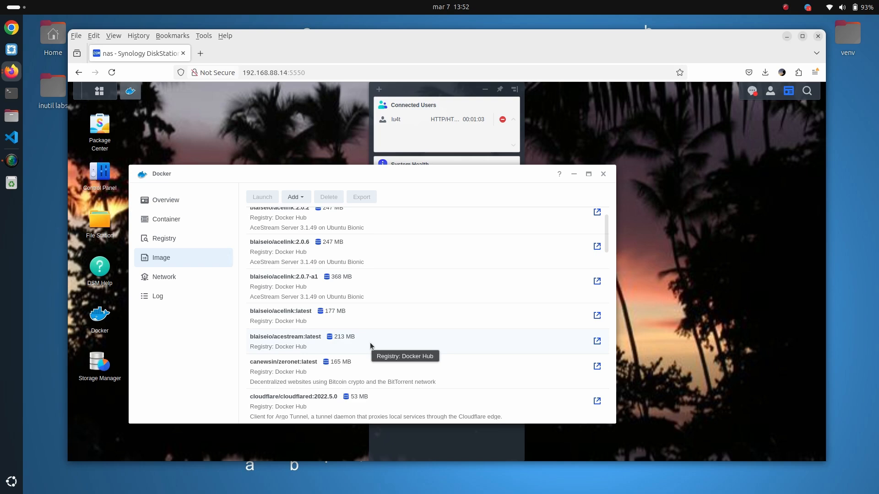
double_click(365, 372)
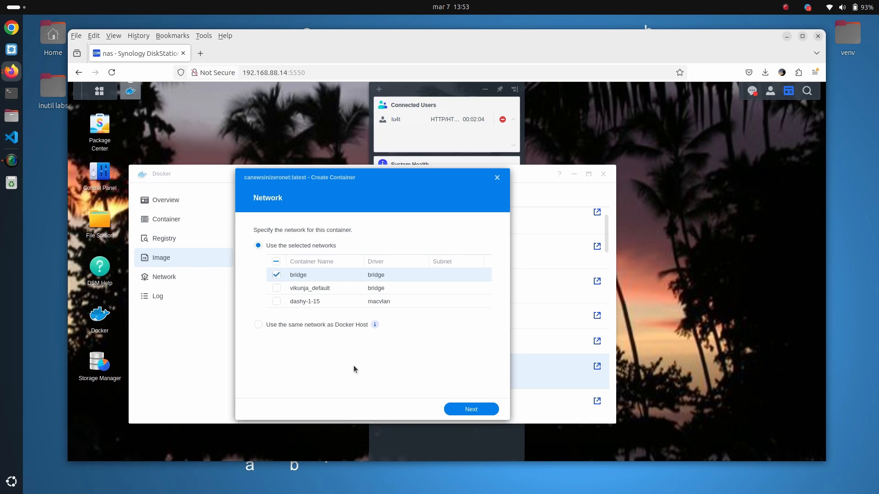
left_click(473, 411)
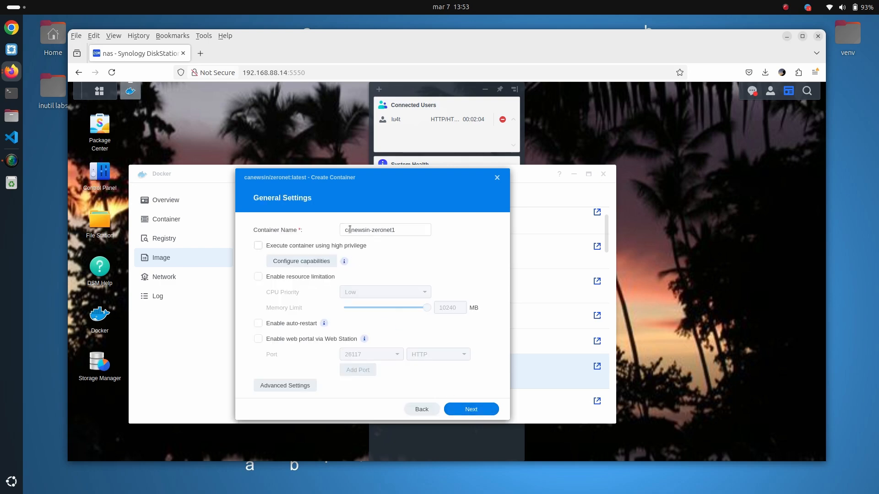
Name the container zeronet and enable auto-restart
left_click(398, 228)
key("BackSpace")
left_click_drag(374, 229, 341, 230)
key("BackSpace")
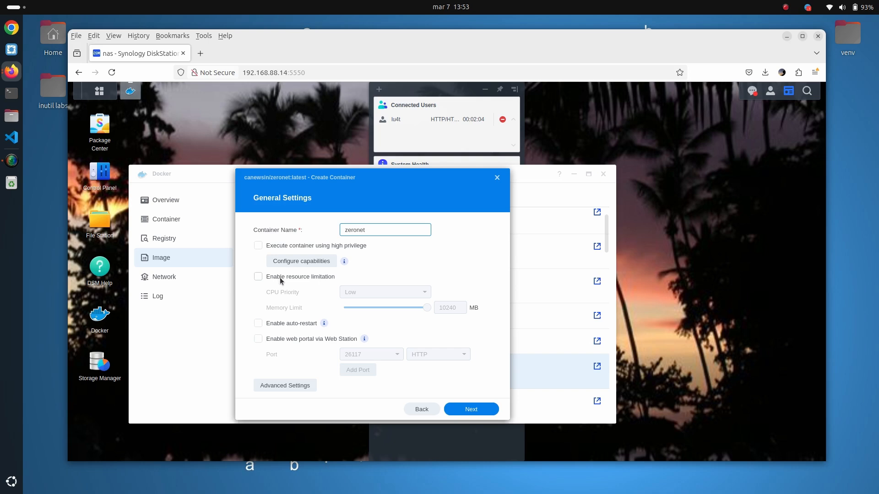
left_click(259, 324)
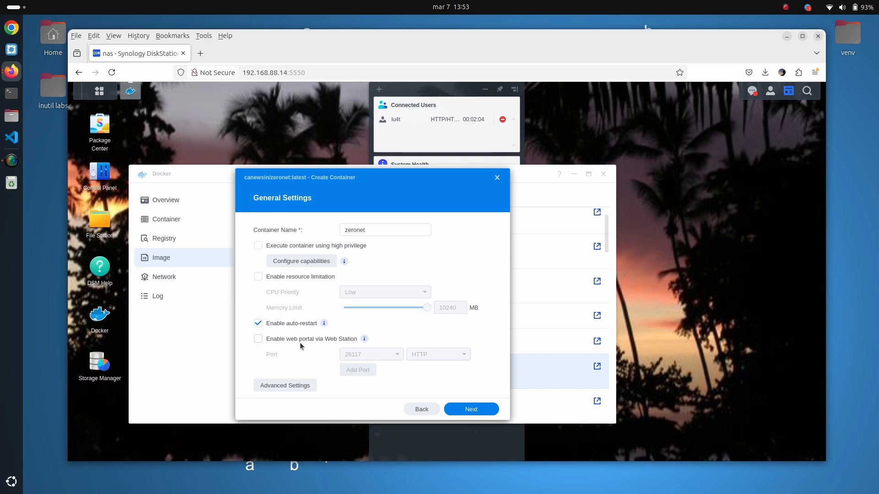
Review the container's environment variables, links and execution command in the advanced settings without saving anything
left_click(281, 388)
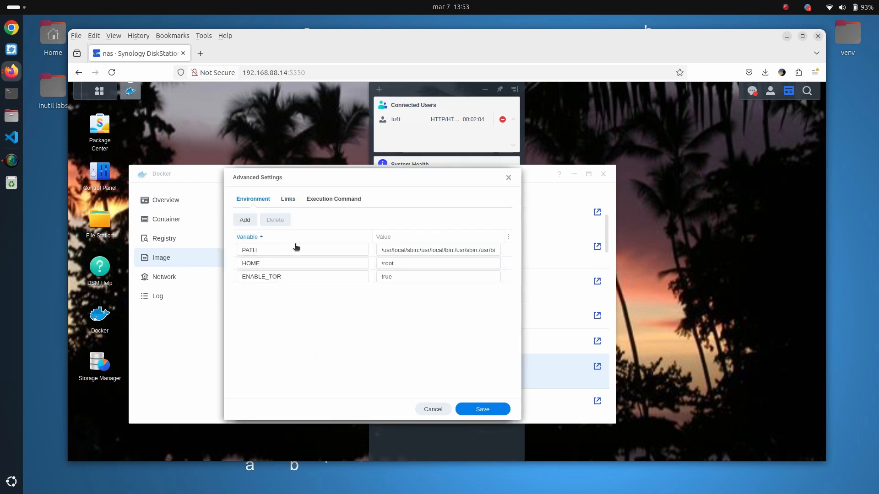
left_click(286, 202)
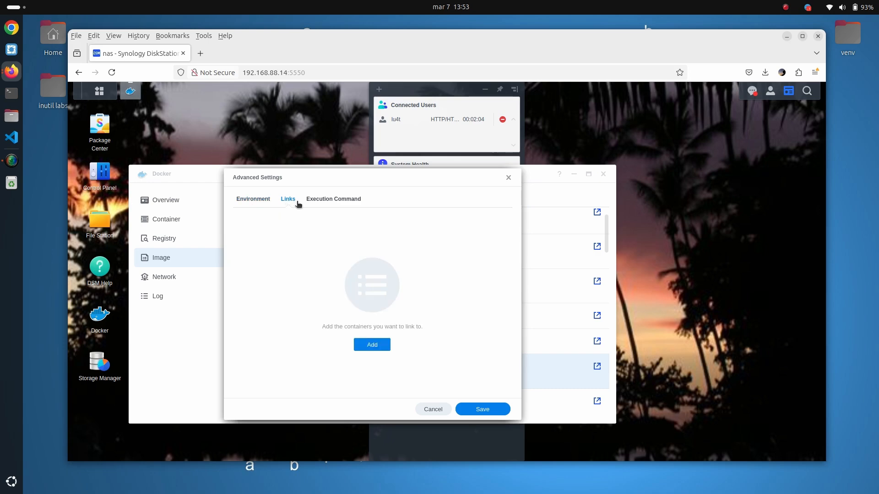
left_click(319, 202)
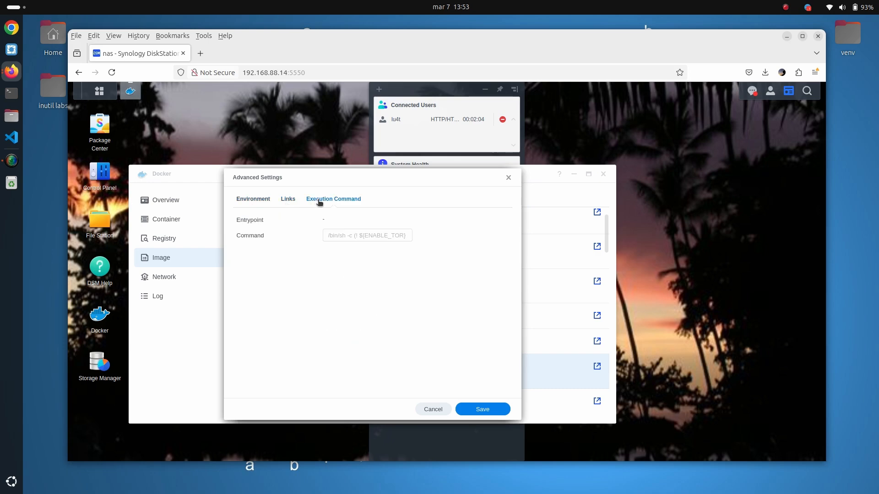
left_click(433, 409)
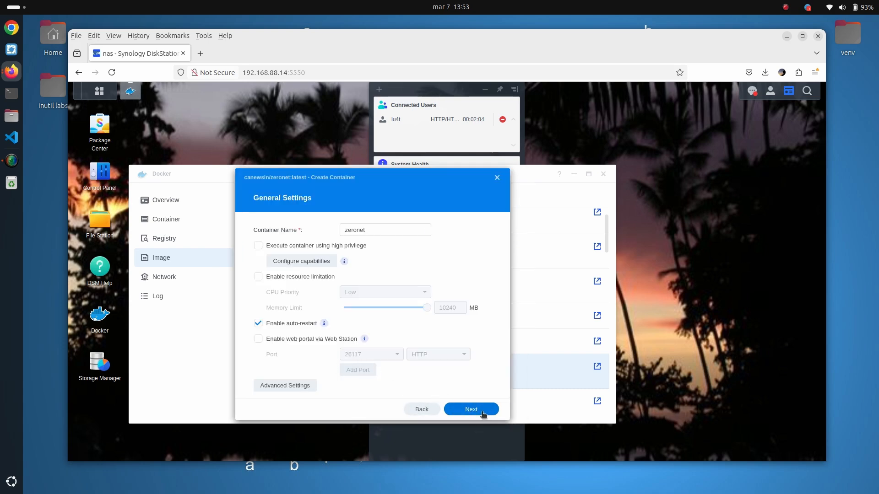
Proceed to the volume settings with automatic local ports and create a zeronet folder inside the docker shared folder
left_click(482, 414)
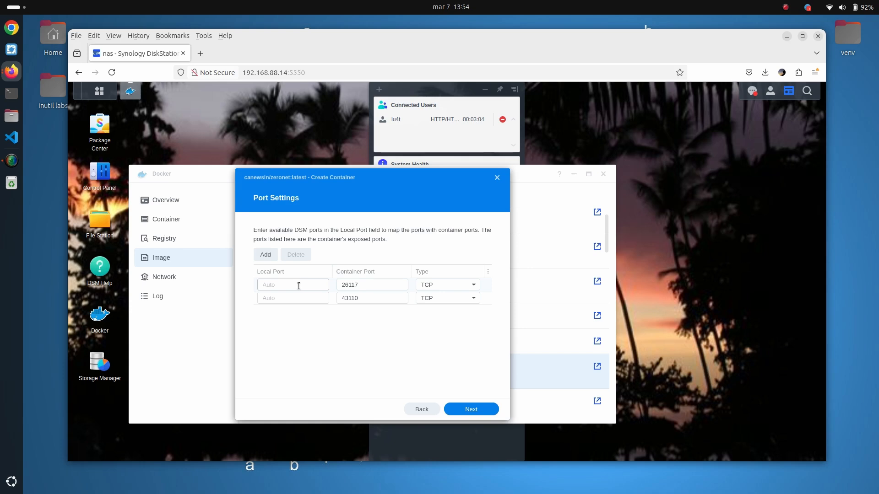
left_click(471, 410)
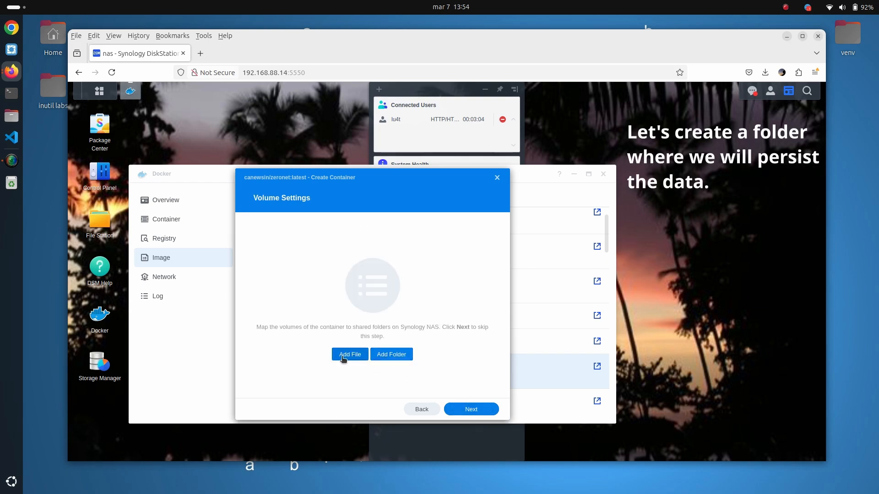
left_click(386, 356)
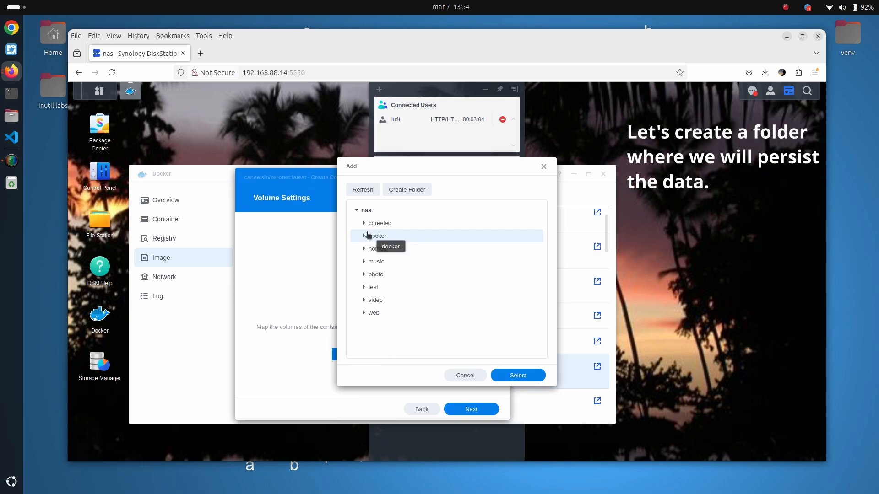
left_click(406, 191)
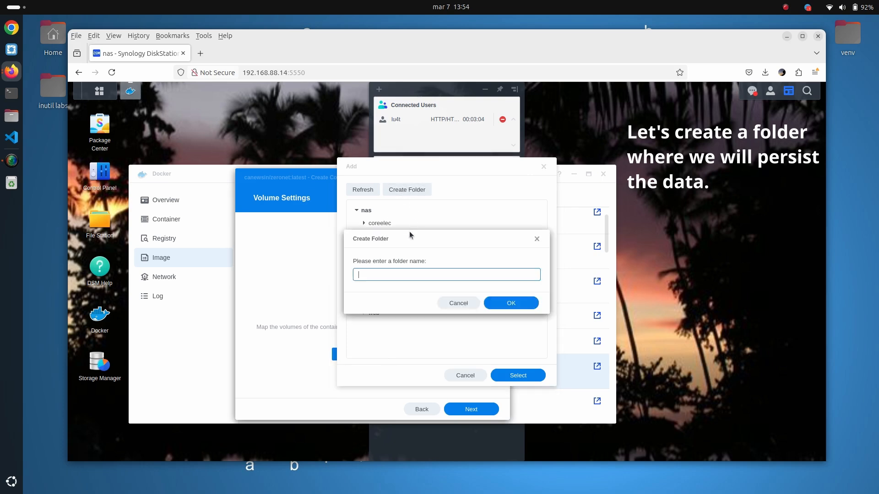
type("zer")
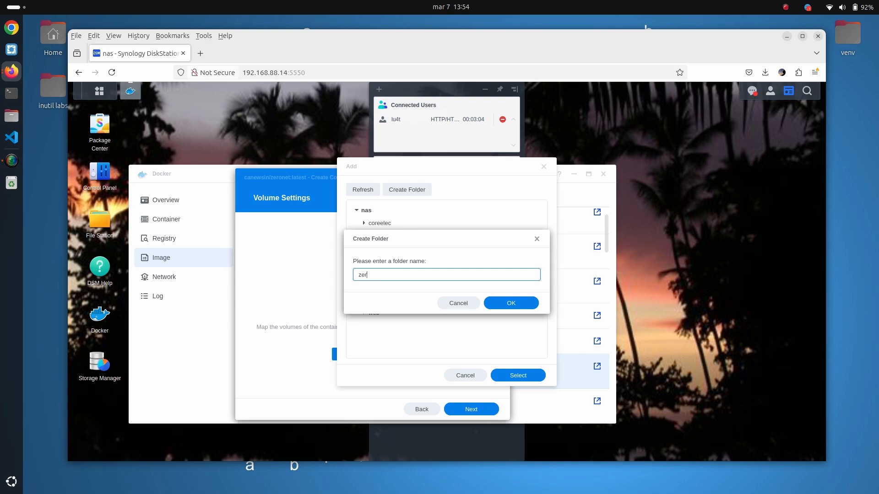
type("onet")
left_click(510, 304)
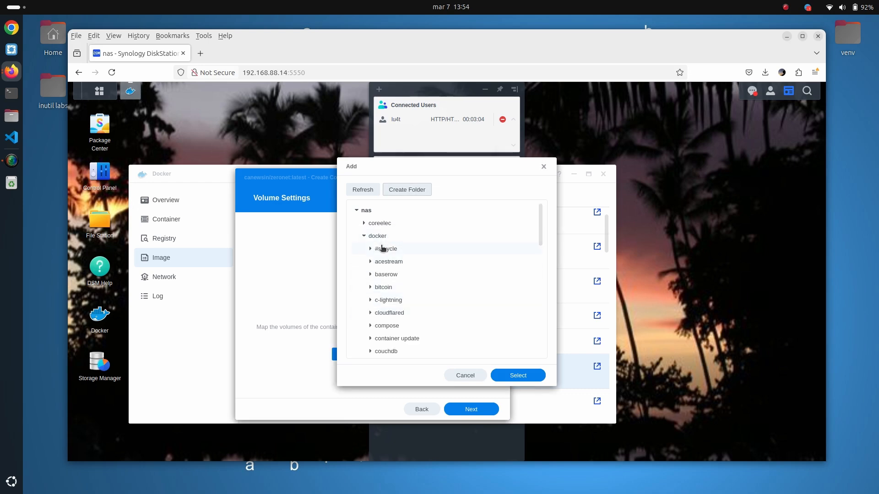
Add the docker/zeronet folder as a volume with the mount path /root/data and proceed to the summary
scroll(382, 248, "down", 5)
scroll(383, 247, "down", 5)
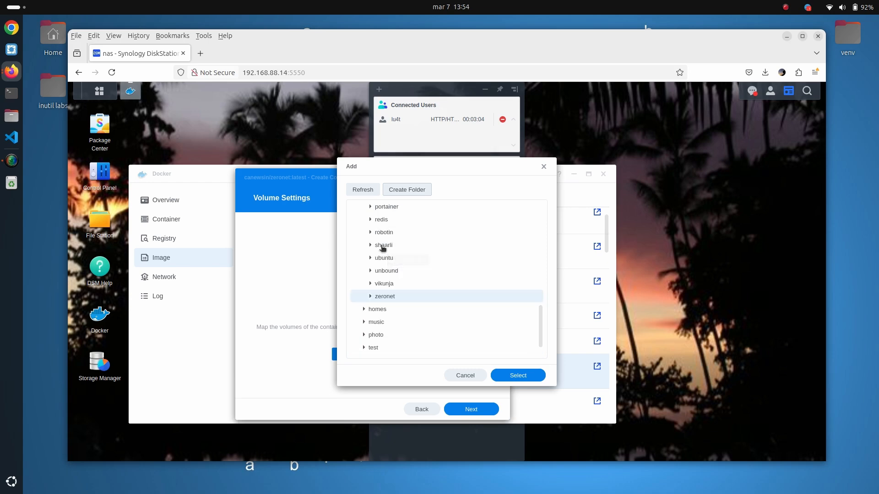
left_click(394, 300)
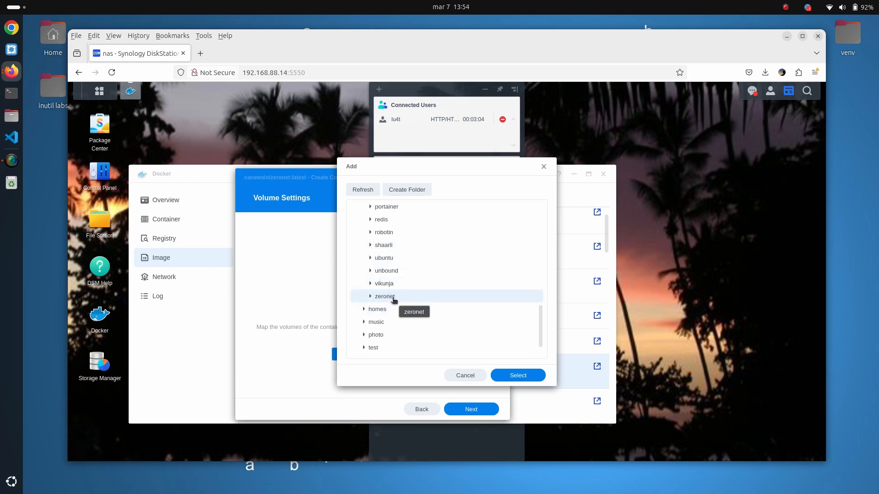
left_click(521, 375)
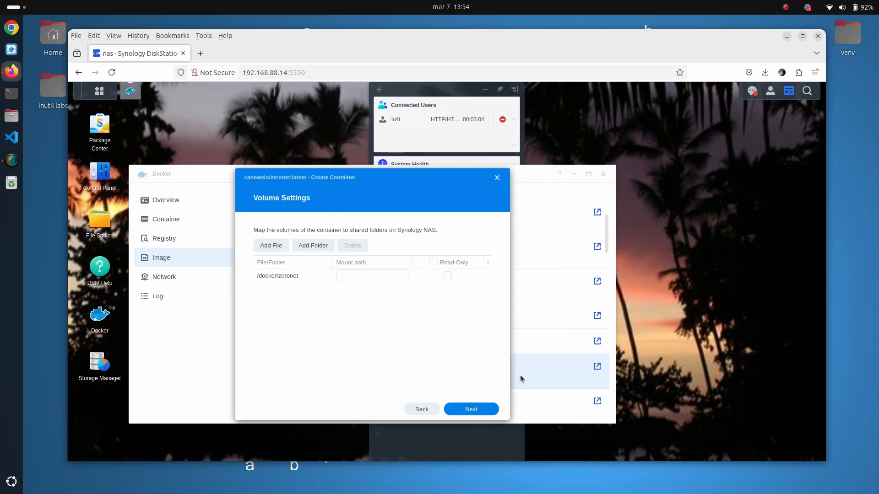
left_click(353, 277)
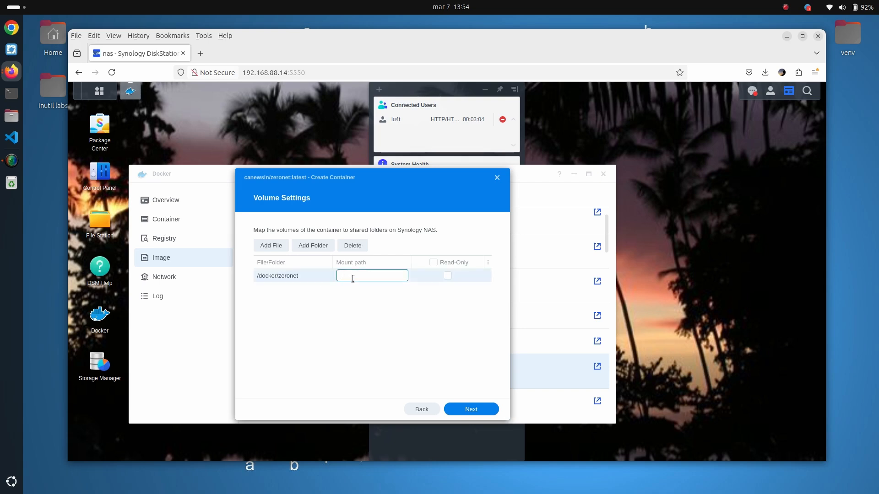
type("/root/data")
left_click(474, 410)
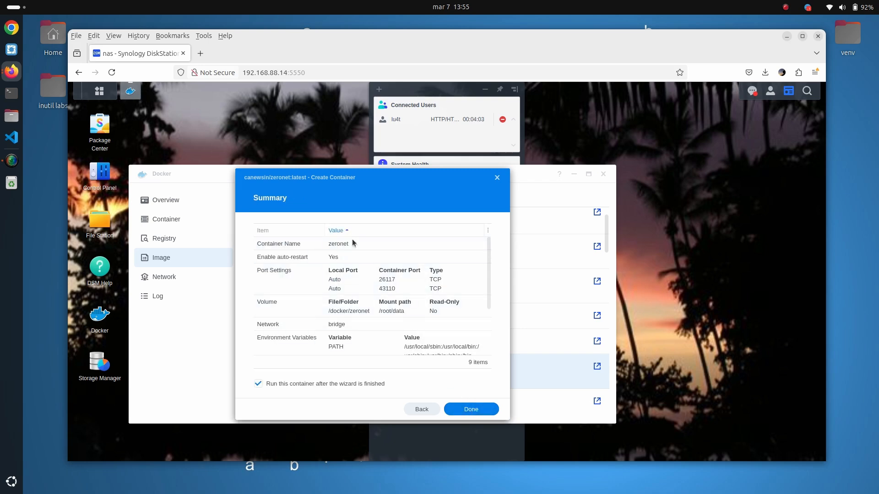
Return to the port settings and map local port 26117 to container port 26117 and local port 43110 to 43110
scroll(389, 289, "down", 3)
scroll(380, 290, "up", 3)
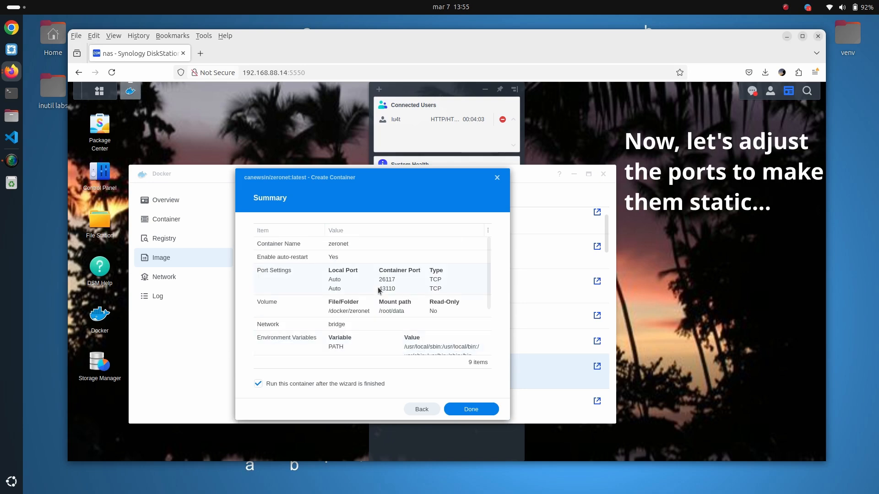
left_click(423, 409)
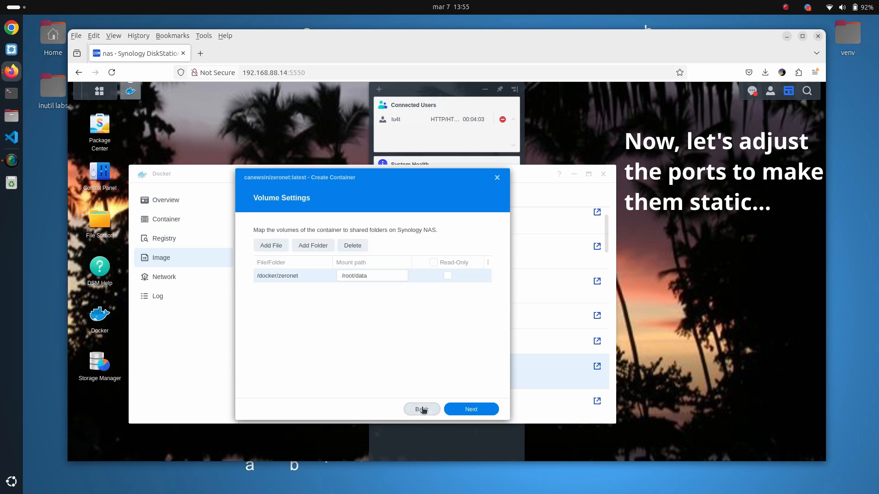
left_click(424, 410)
left_click(276, 287)
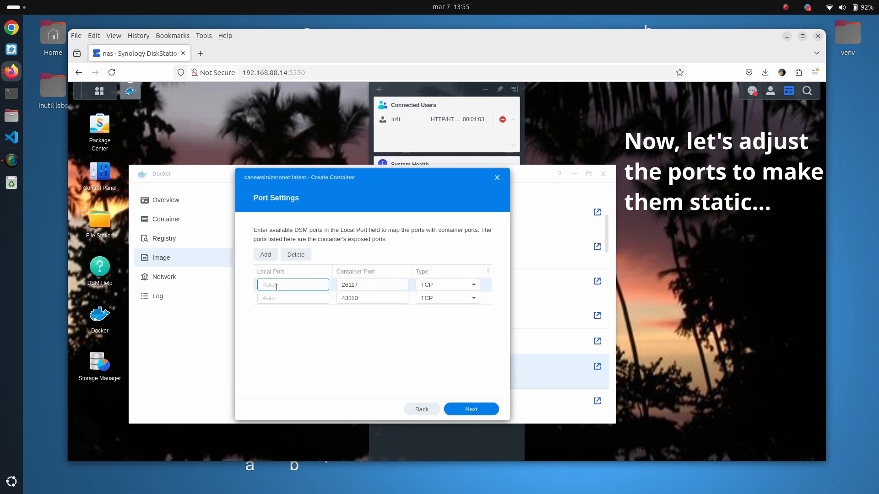
type("26117")
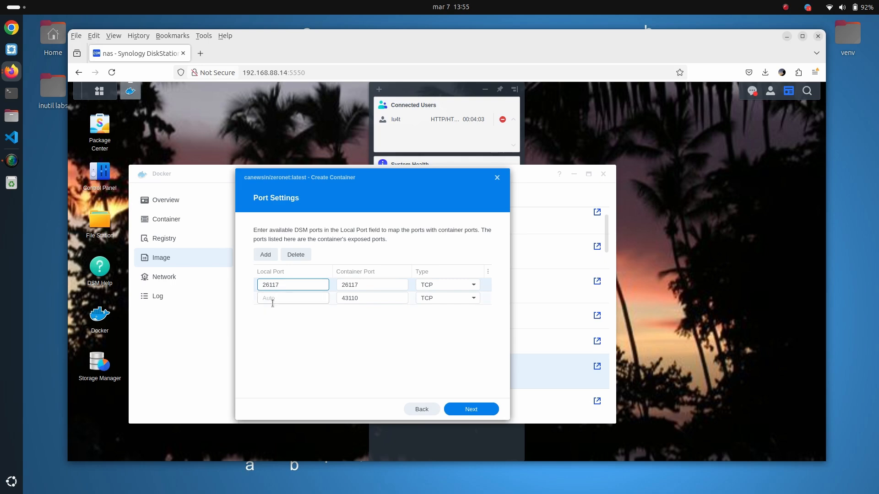
left_click(273, 300)
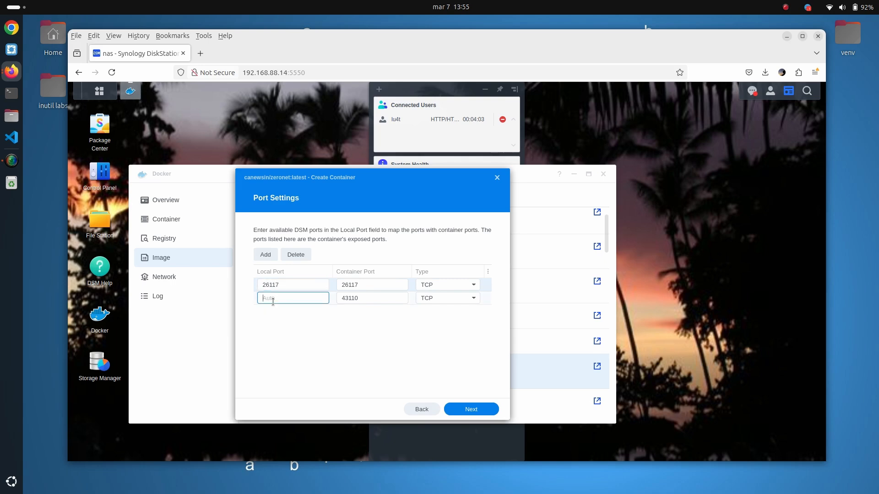
type("43")
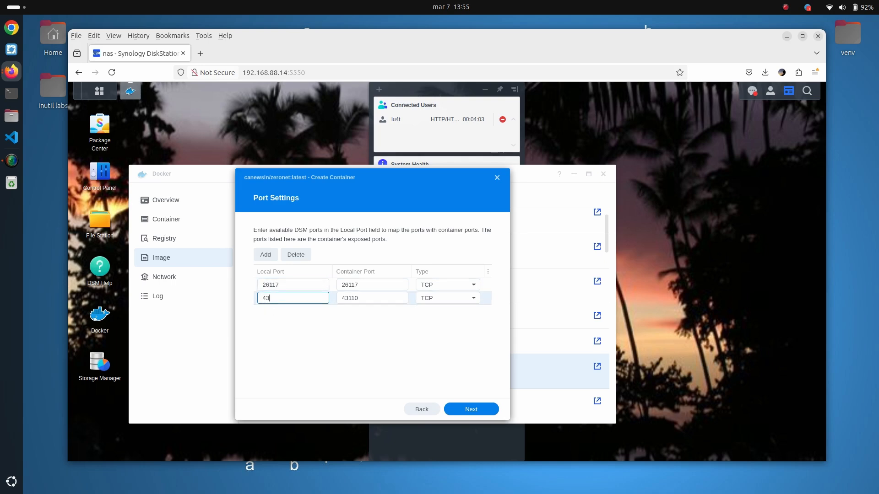
type("110")
Proceed past the volume settings, review the summary and finish creating the container so that it runs immediately
left_click(485, 411)
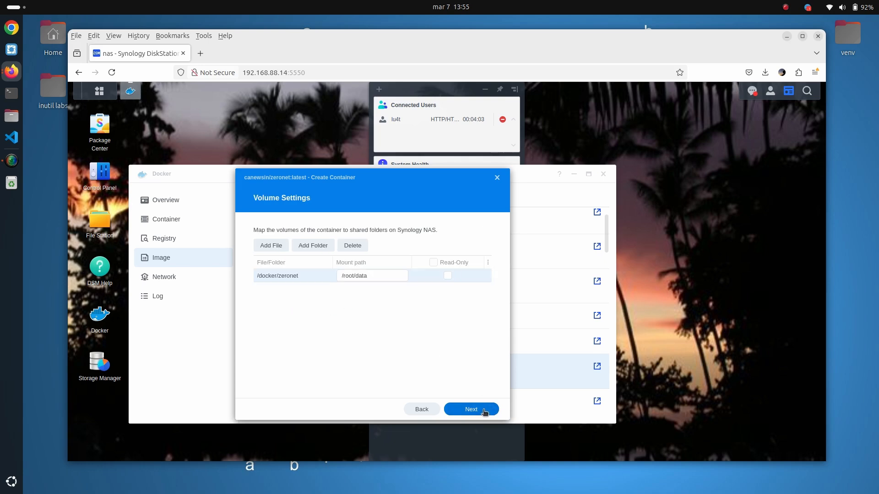
left_click(483, 411)
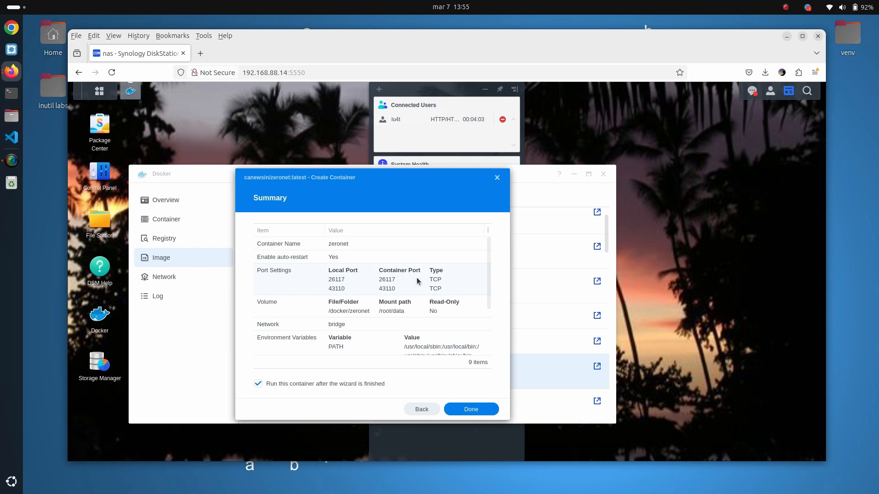
scroll(372, 286, "down", 3)
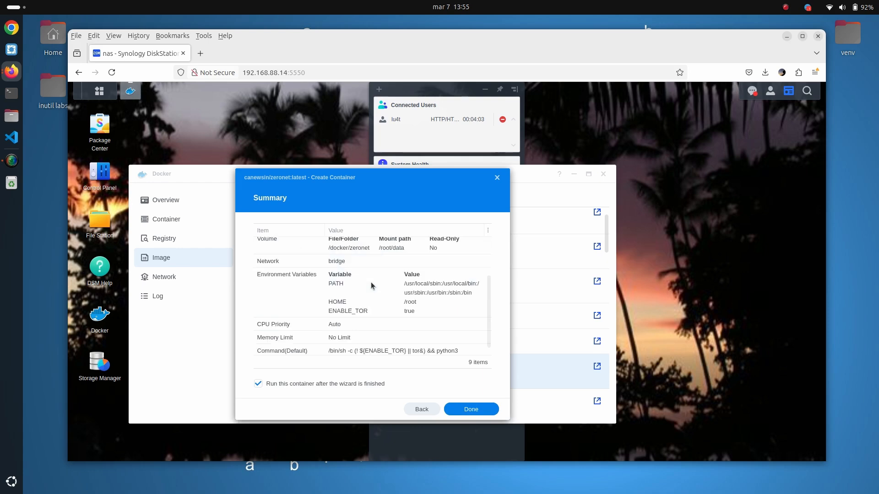
scroll(372, 285, "down", 1)
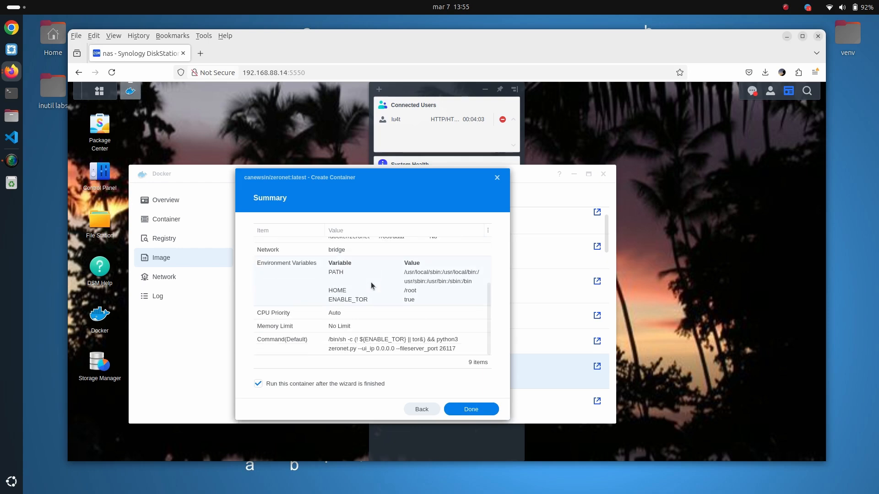
left_click(478, 411)
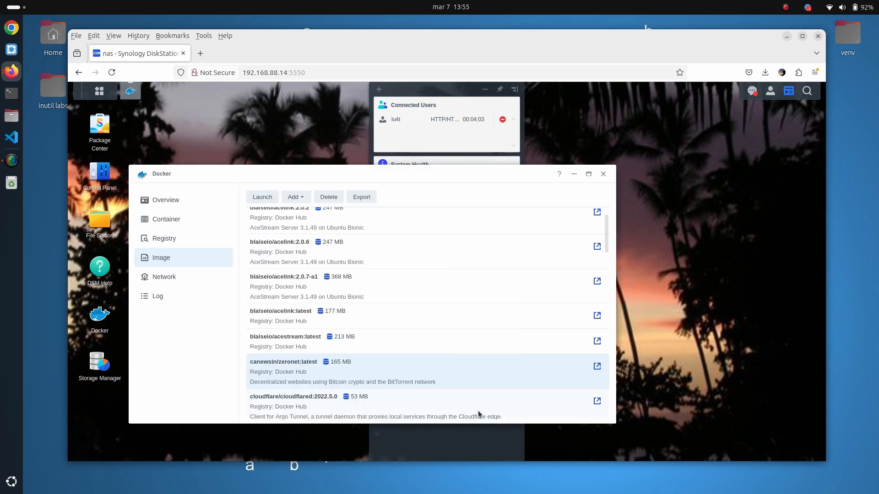
Open the details of the zeronet container and examine its startup log for the web interface address
left_click(169, 223)
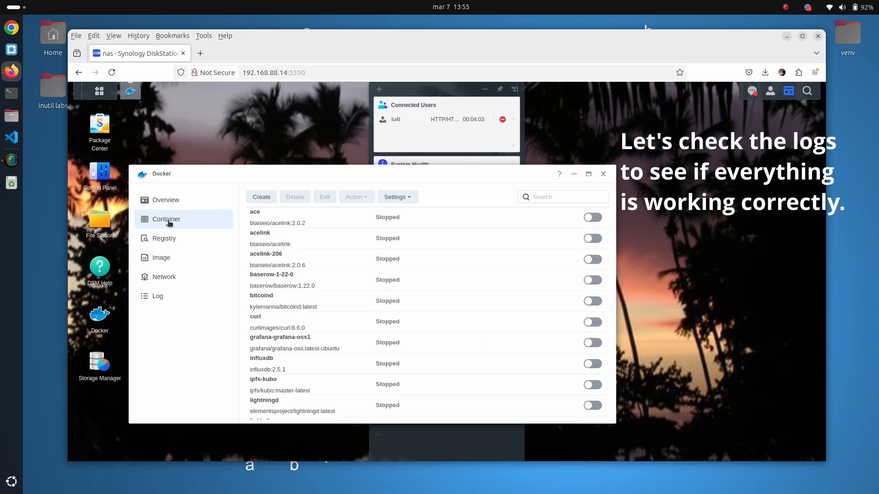
scroll(314, 259, "down", 3)
scroll(314, 258, "down", 5)
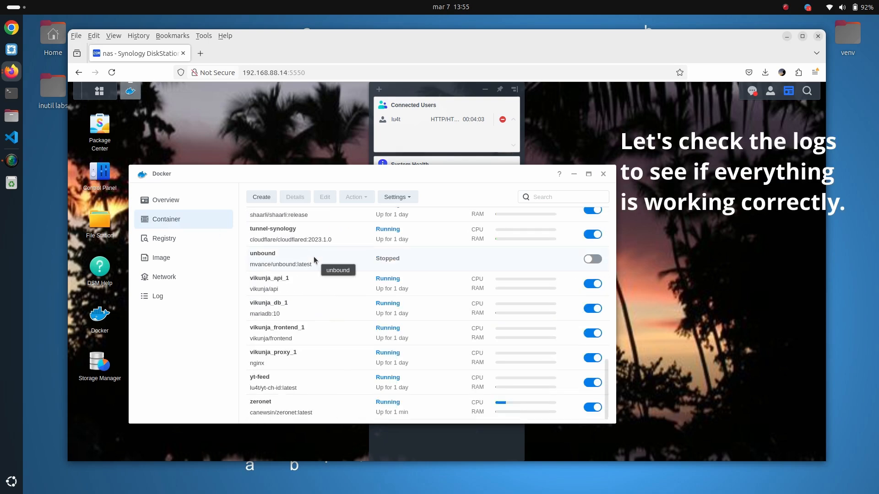
double_click(274, 412)
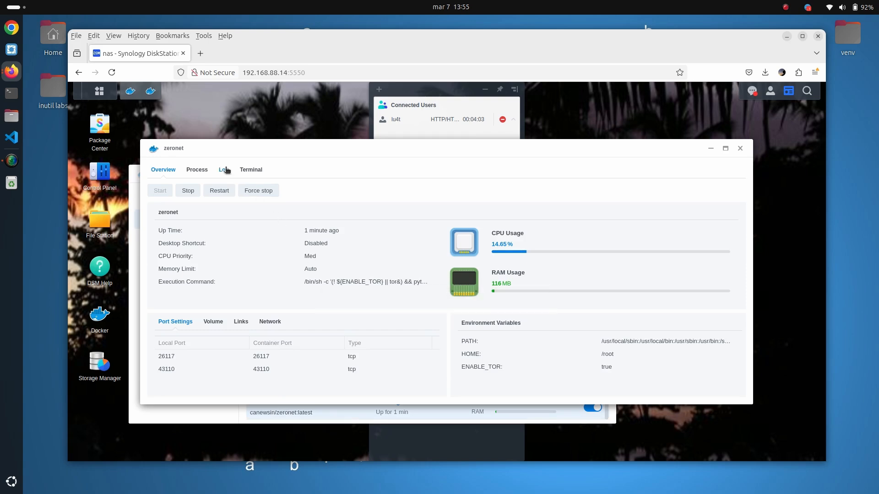
left_click(225, 170)
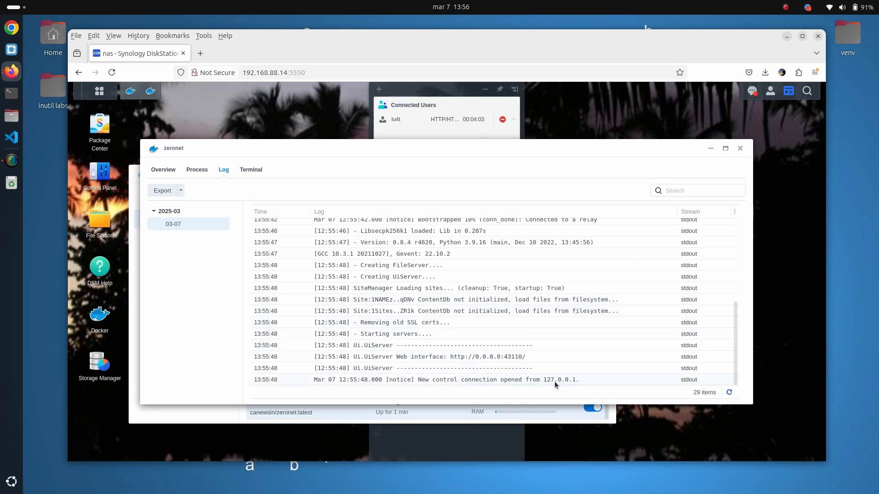
scroll(425, 270, "up", 4)
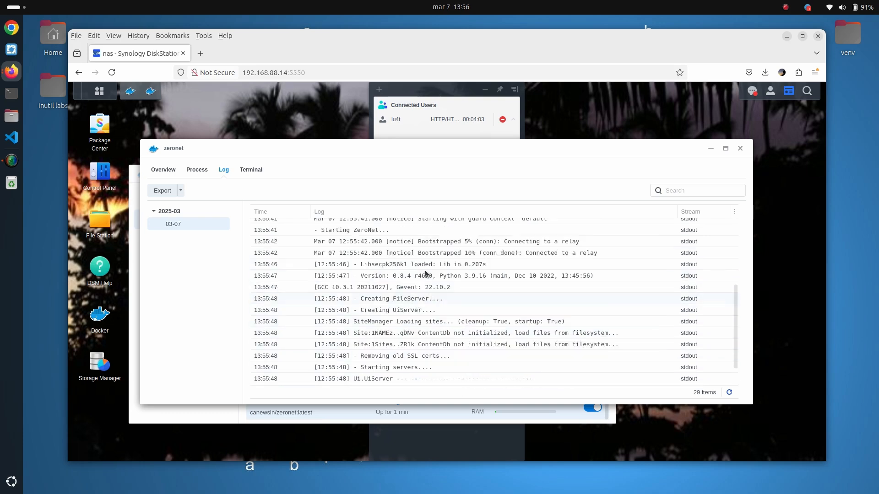
scroll(425, 270, "down", 4)
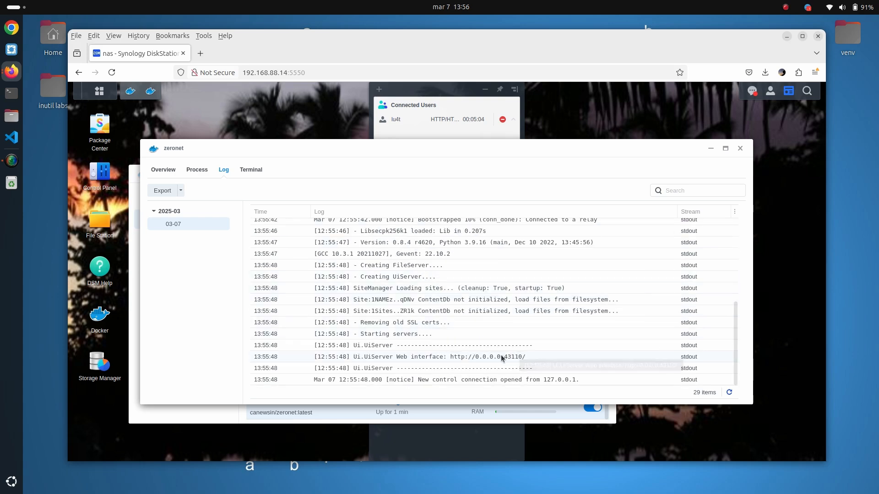
Copy the port part :43110 from the web interface line of the container log
left_click_drag(501, 357, 523, 359)
right_click(522, 360)
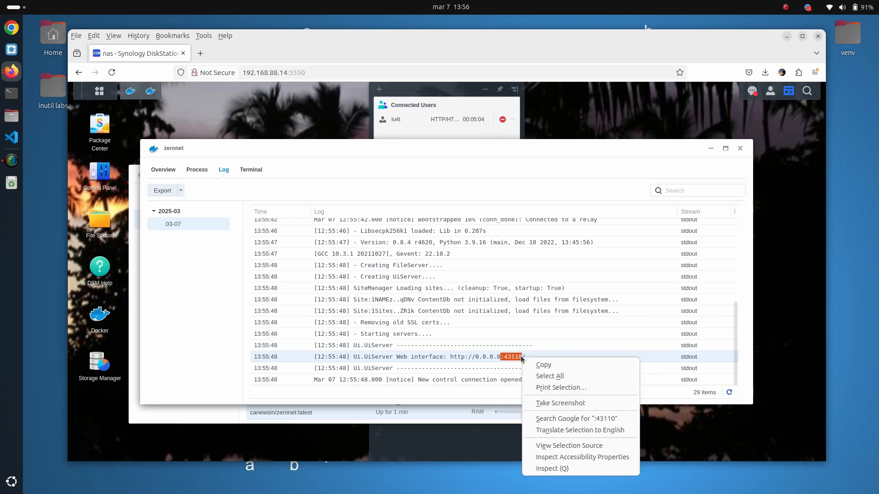
left_click(545, 365)
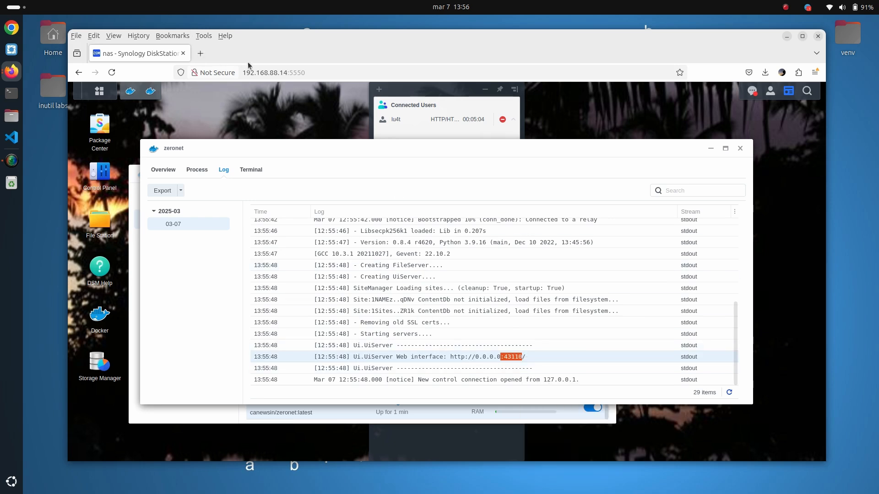
Load the ZeroNet homepage at 192.168.88.14:43110 in a new browser tab
left_click(200, 53)
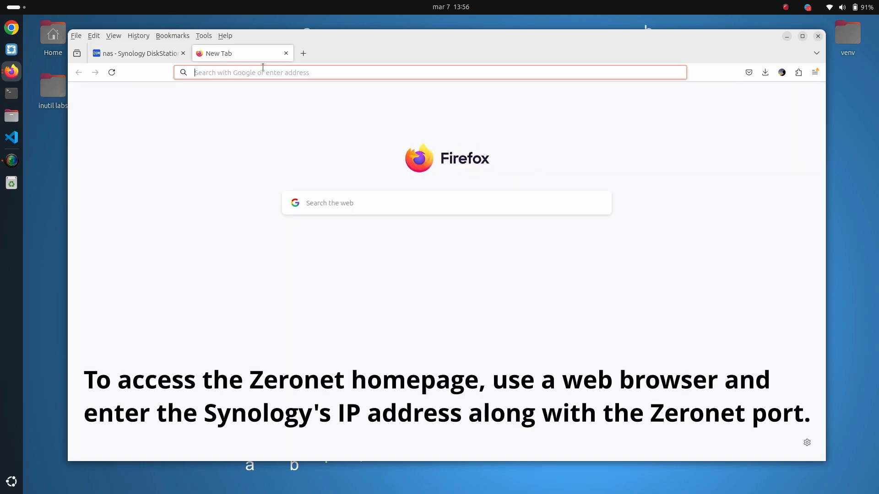
type("192.168.88.14:")
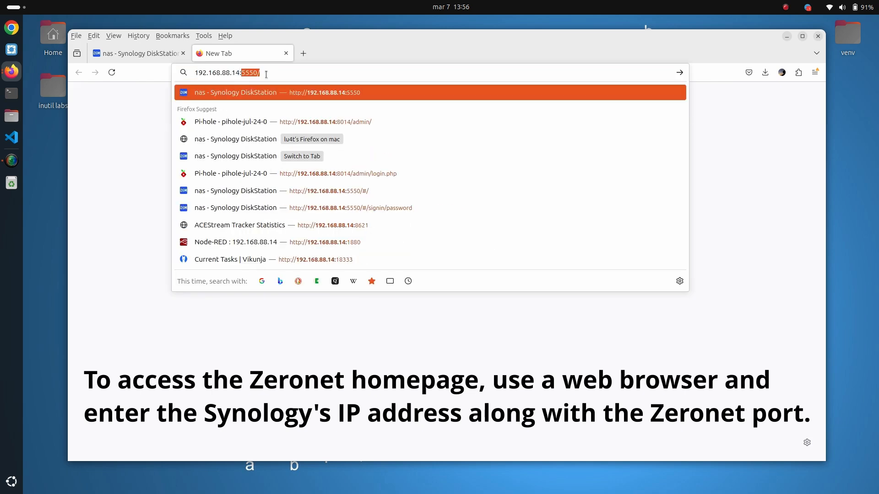
key("alt+v")
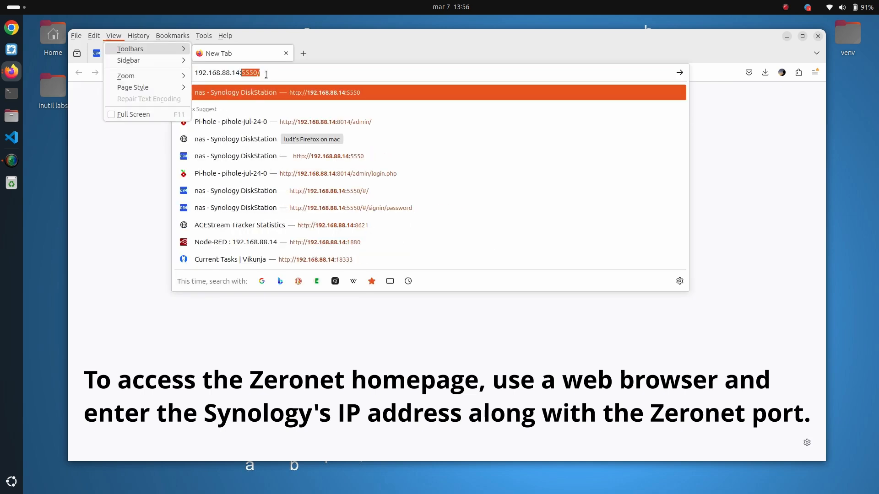
key("Escape")
type(":43110")
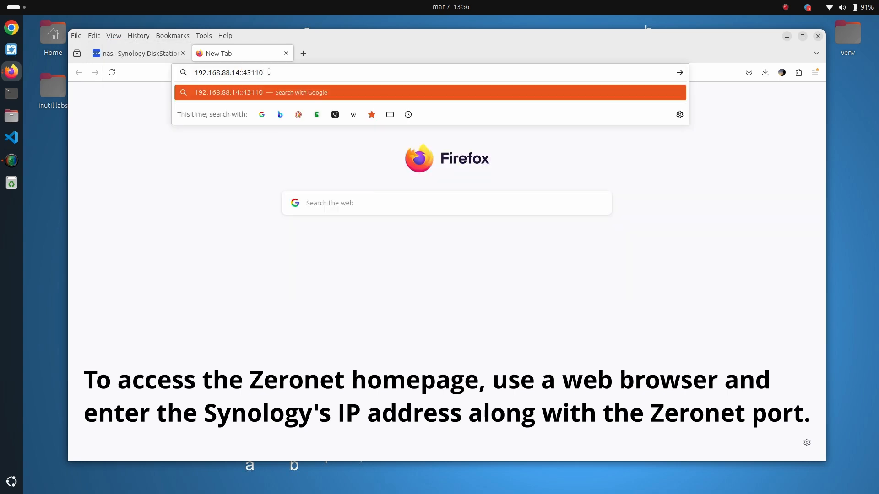
left_click(242, 74)
key("Delete")
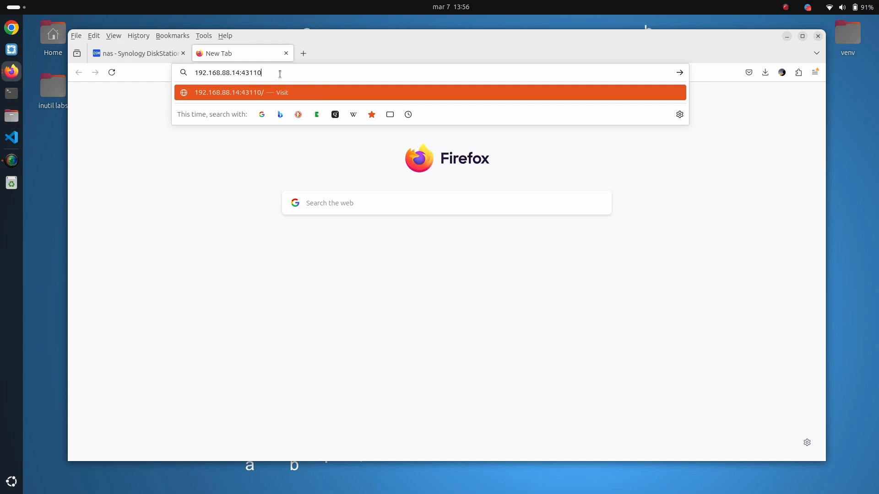
key("Return")
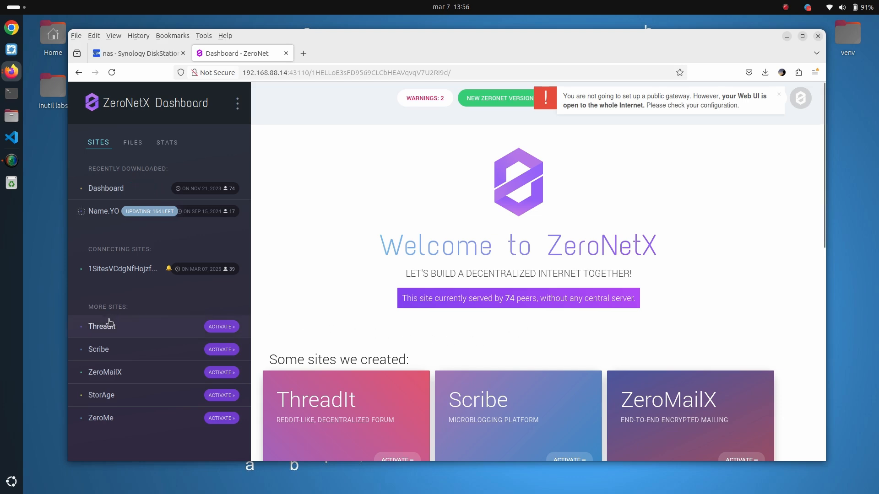
Look over the ZeroNetX dashboard and dismiss the notification about the Web UI being open to the Internet
scroll(106, 329, "down", 5)
scroll(106, 328, "up", 5)
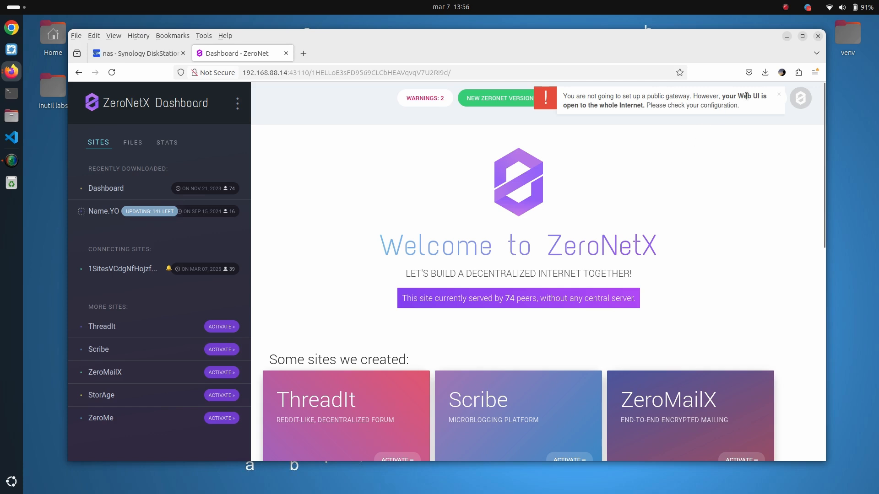
left_click(778, 94)
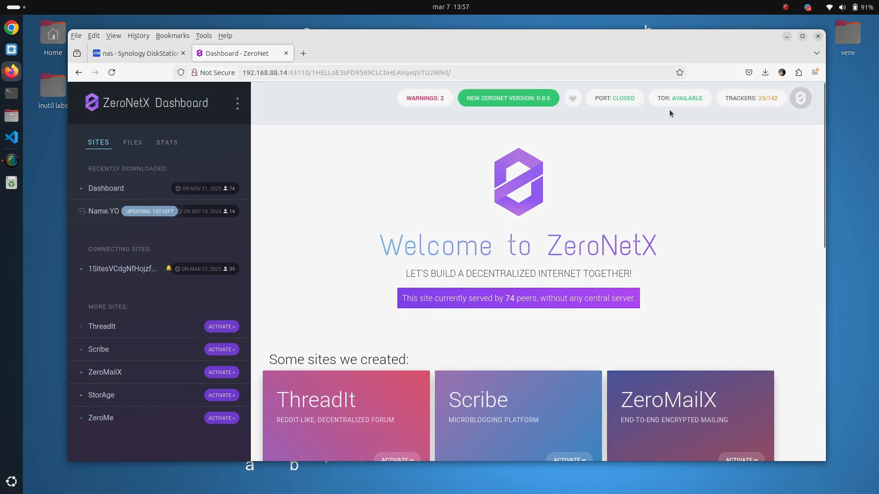
left_click(757, 101)
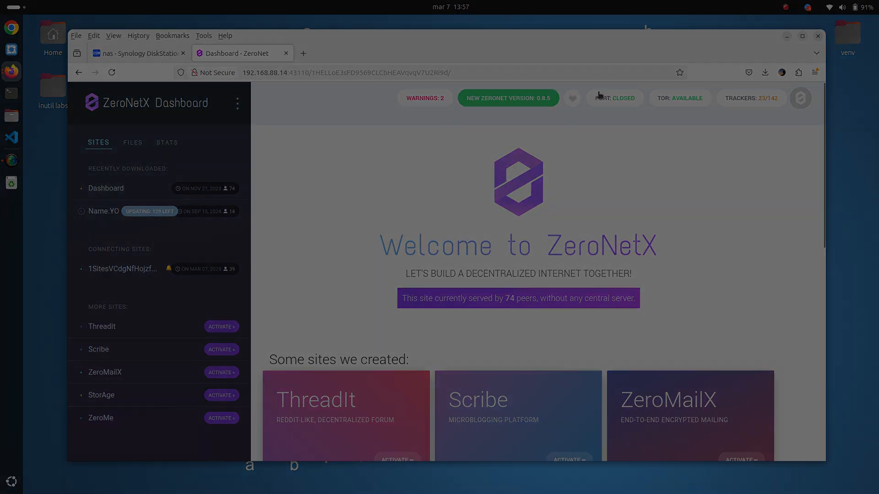